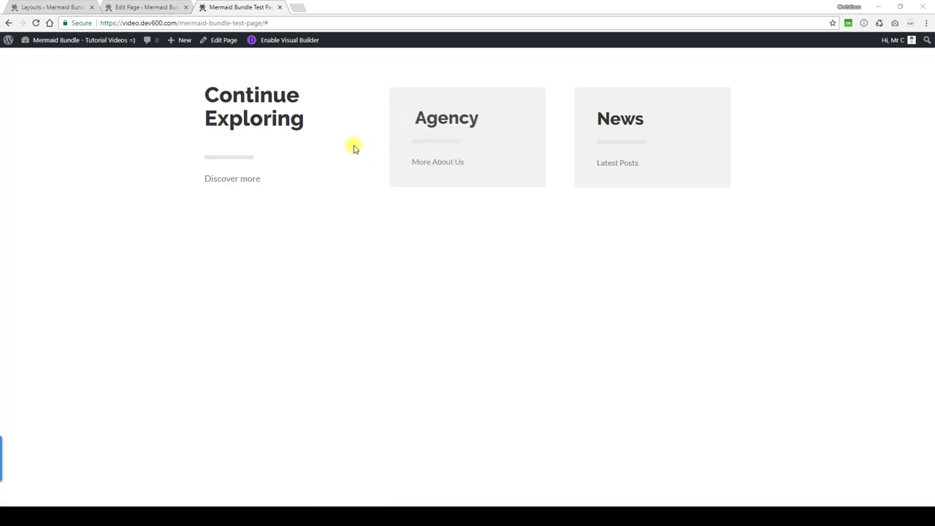
Open the Continue Exploring call-to-action module settings from the backend editor
left_click(153, 7)
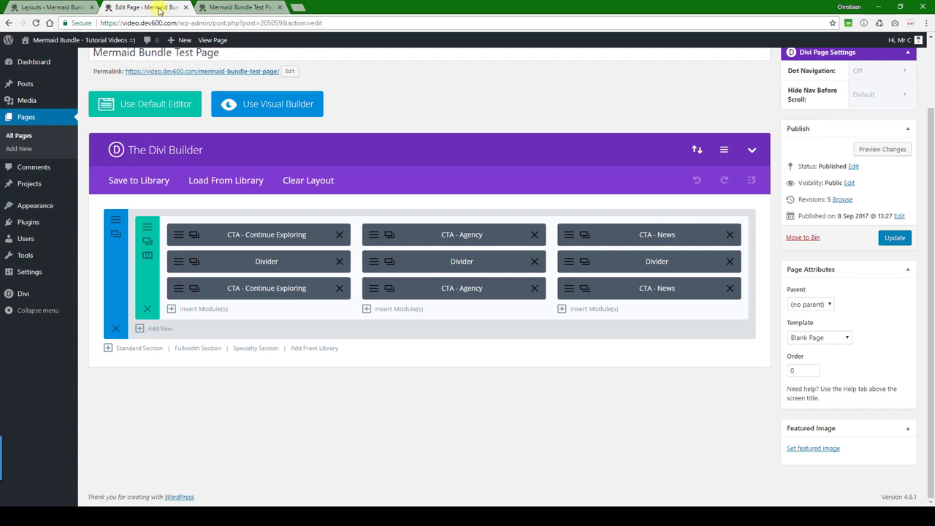
left_click(184, 236)
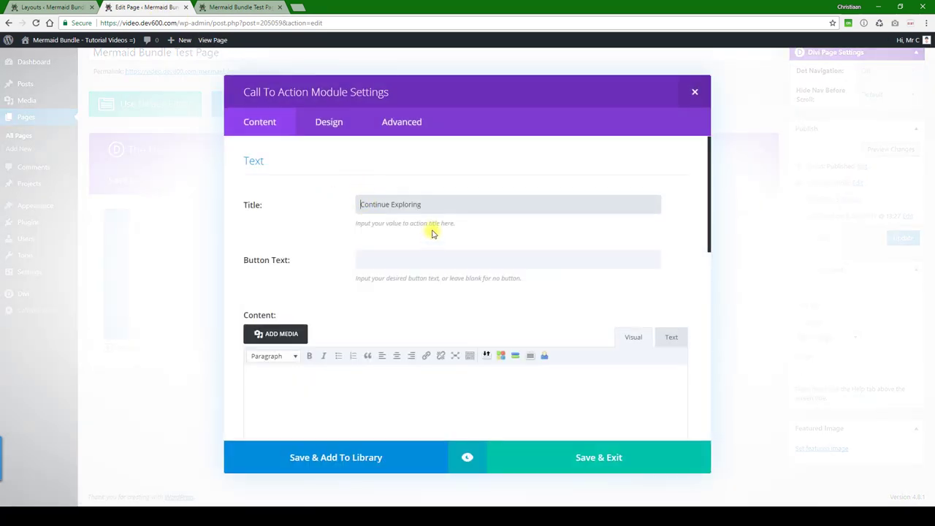
left_click(305, 217)
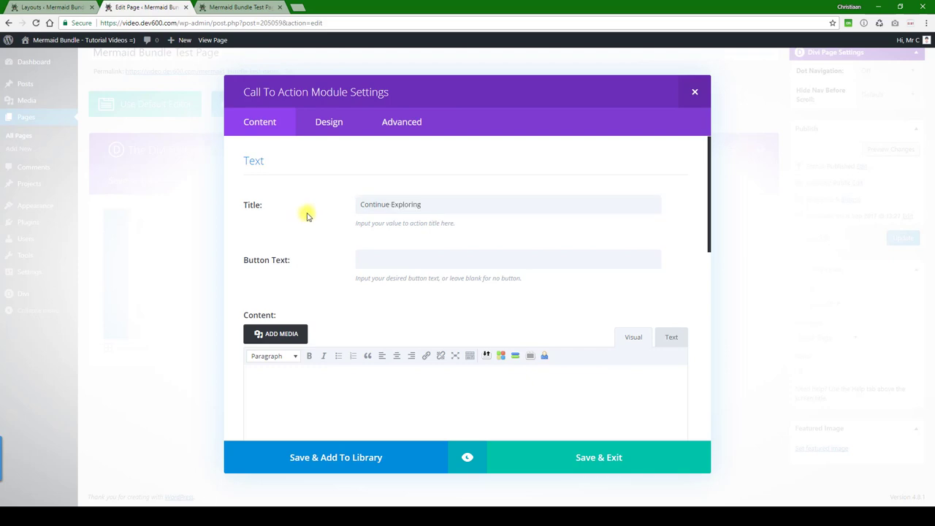
scroll(312, 212, "down", 10)
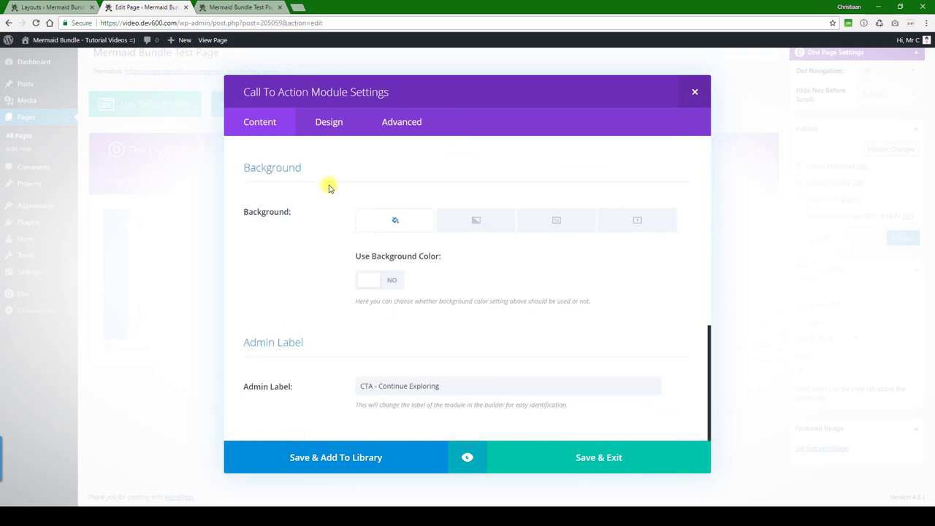
scroll(327, 187, "up", 4)
Set the call-to-action's Header Text Color to green in the Design settings
left_click(331, 124)
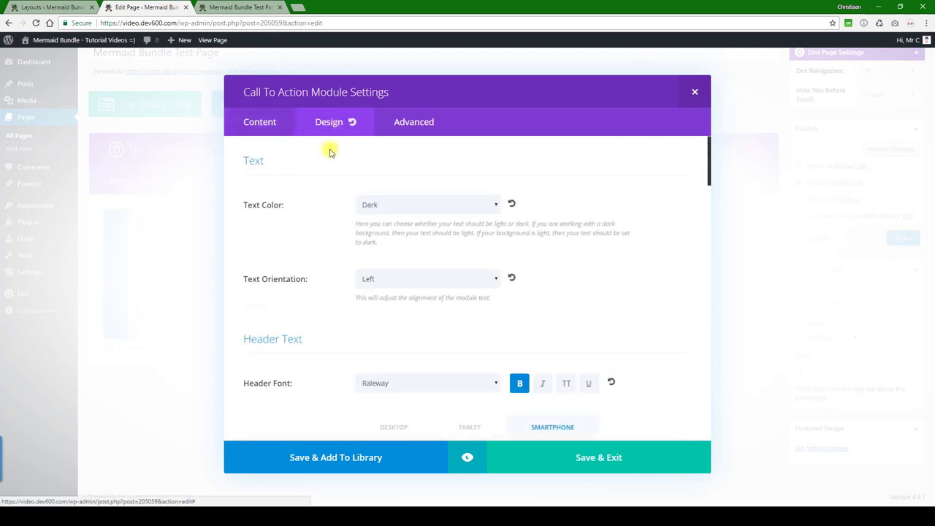
scroll(328, 182, "down", 5)
left_click(451, 236)
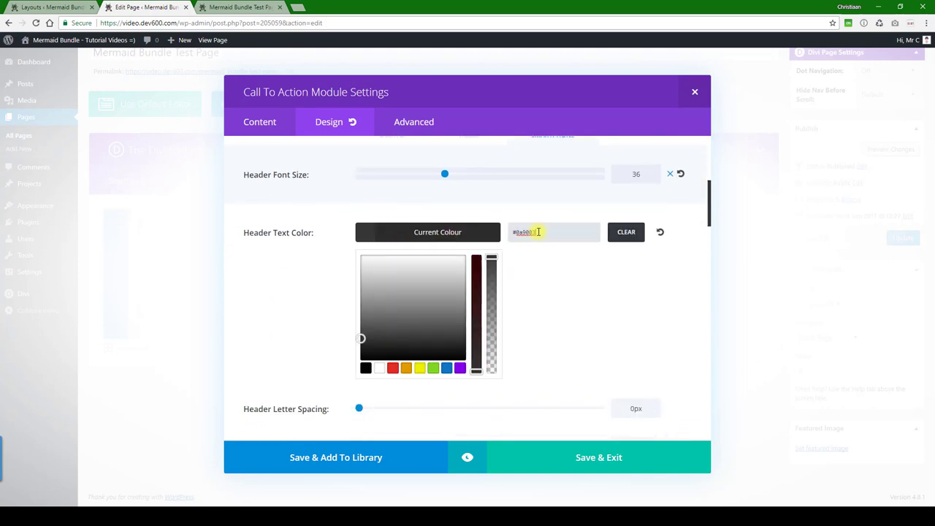
left_click(549, 262)
scroll(307, 299, "down", 5)
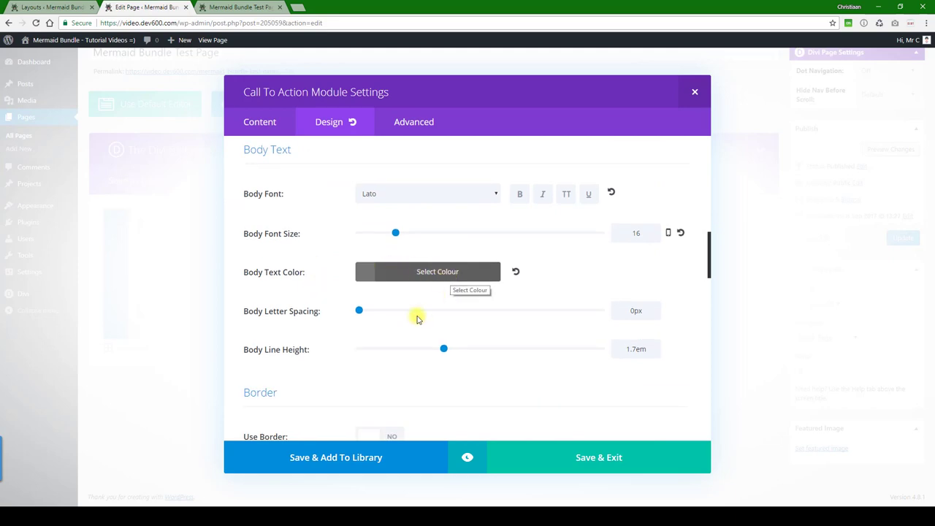
scroll(400, 287, "down", 6)
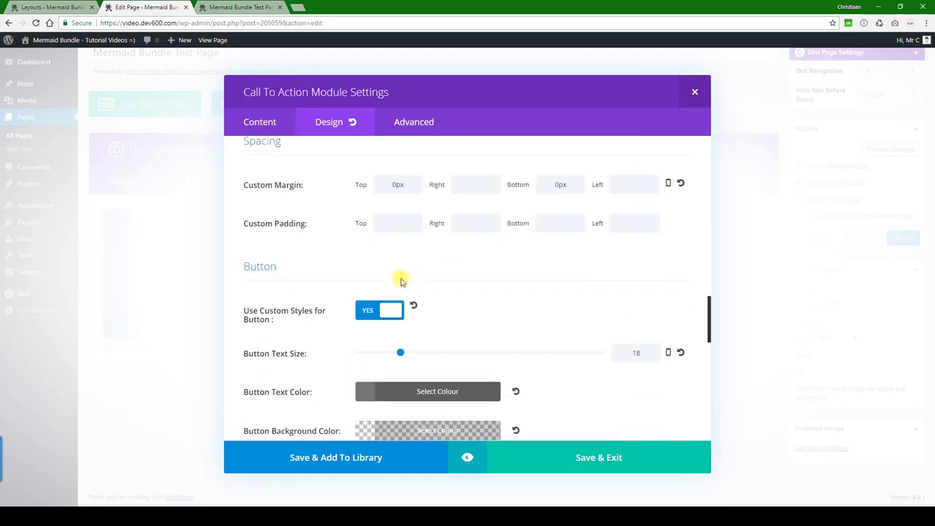
scroll(394, 276, "down", 3)
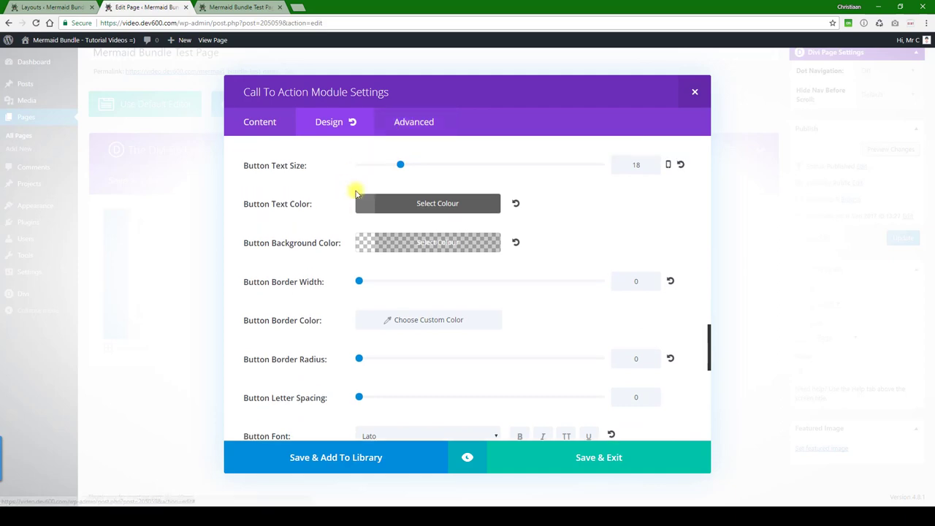
scroll(356, 193, "up", 1)
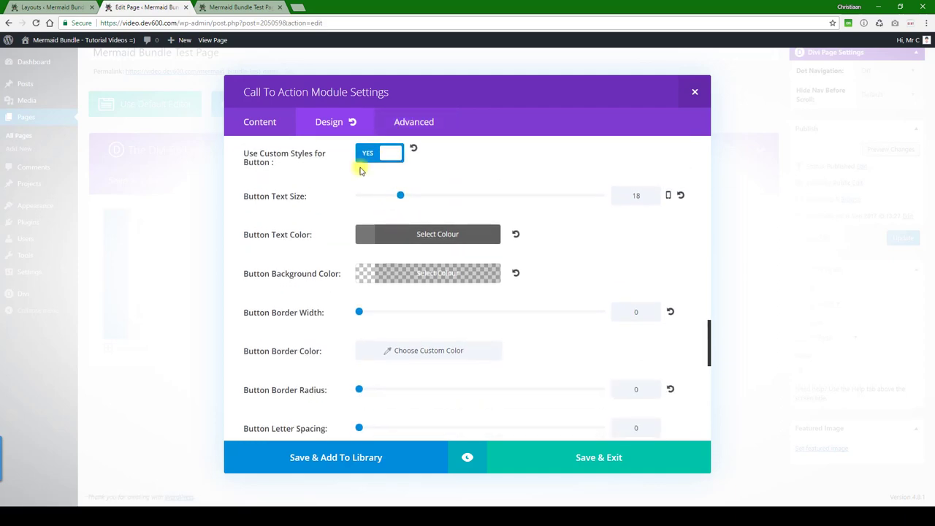
scroll(371, 188, "up", 1)
scroll(366, 183, "down", 6)
scroll(345, 202, "down", 3)
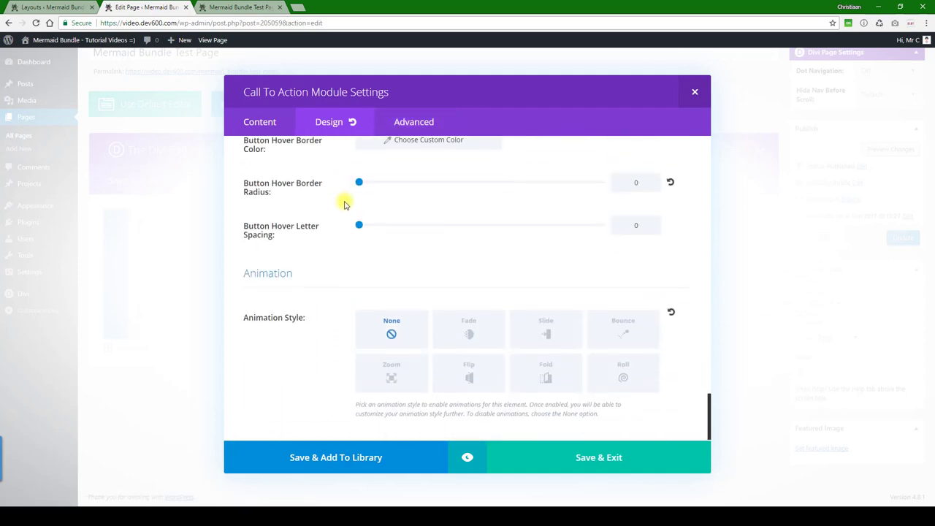
scroll(344, 204, "up", 6)
scroll(344, 207, "up", 12)
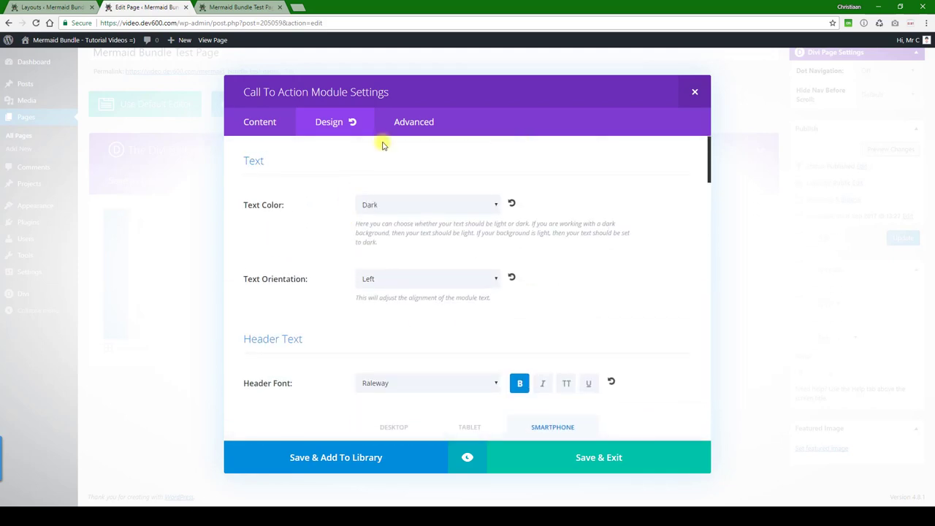
Check the Advanced custom CSS, preview the module, and save it
left_click(403, 121)
scroll(380, 188, "down", 4)
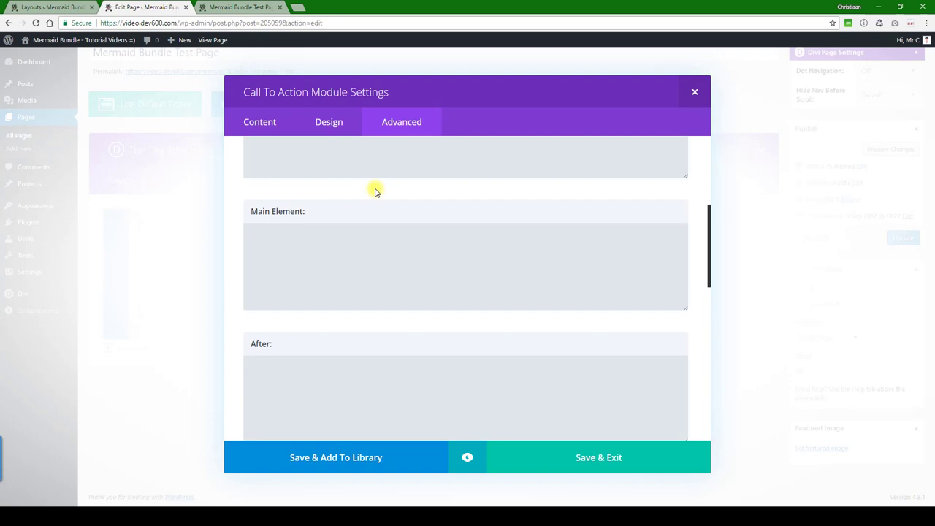
scroll(375, 191, "down", 6)
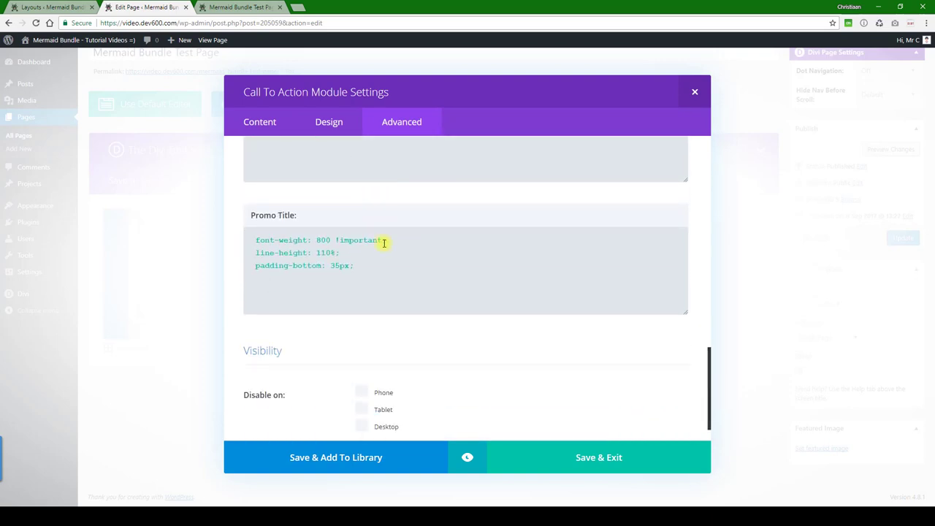
scroll(383, 243, "down", 1)
left_click(468, 457)
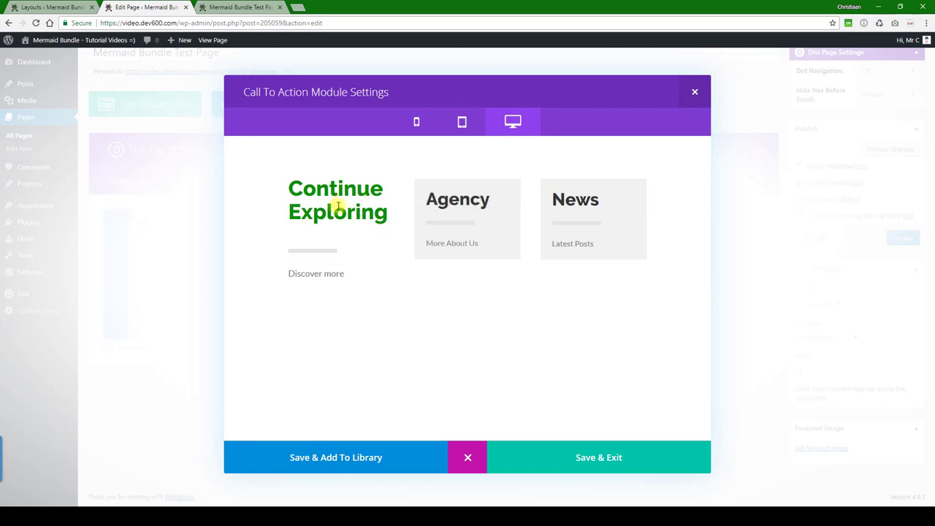
left_click(470, 457)
left_click(594, 459)
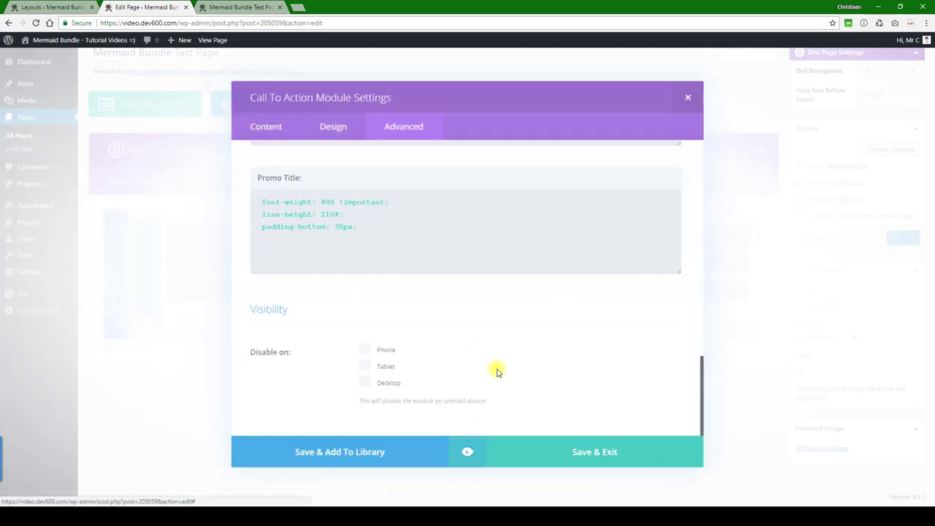
Set the left divider's line colour to rgba(124,218,36,0.75), preview, and save the divider
left_click(178, 261)
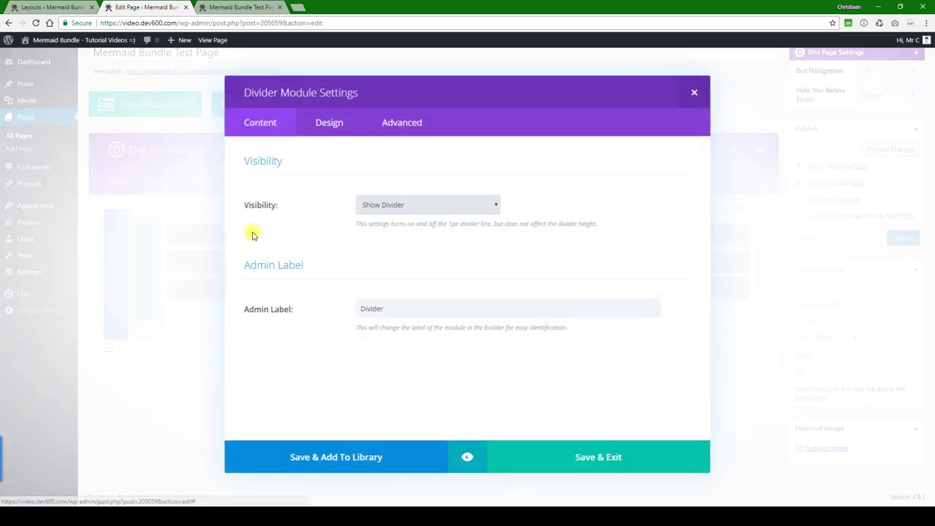
left_click(336, 122)
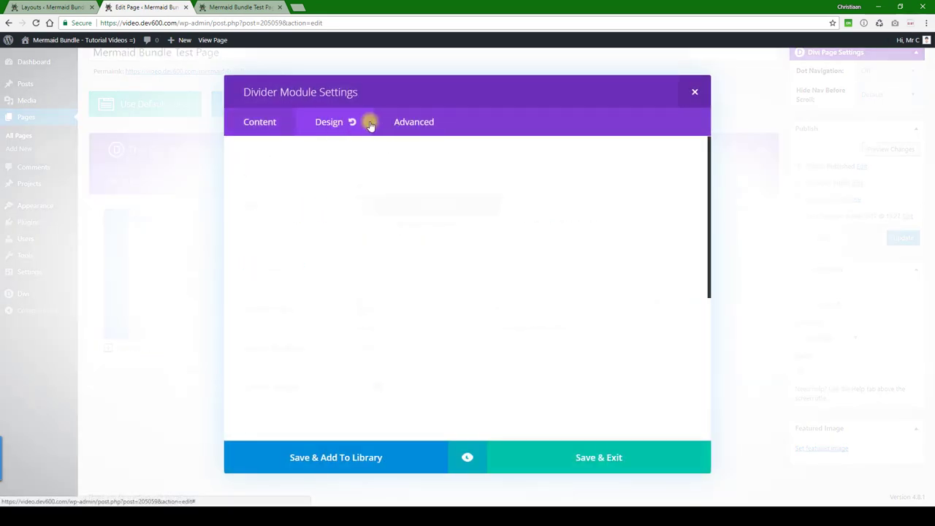
left_click(443, 207)
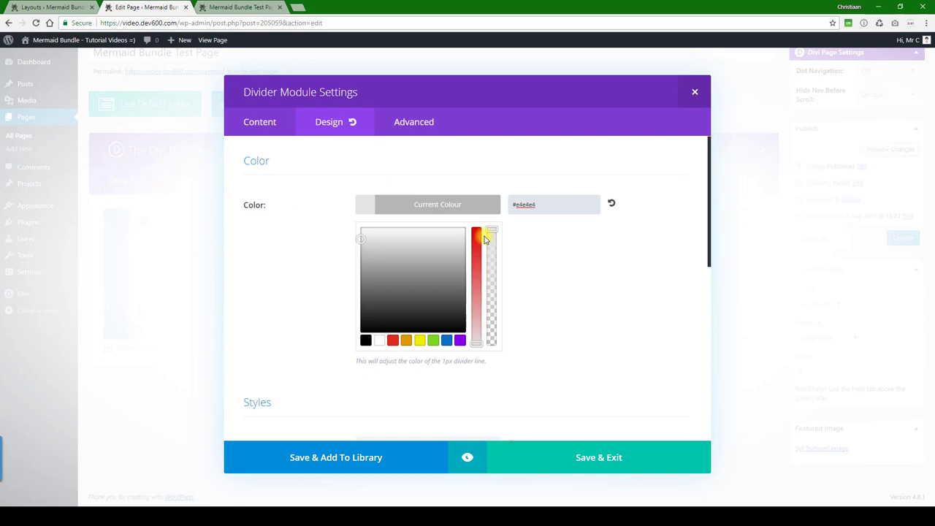
left_click_drag(495, 231, 494, 235)
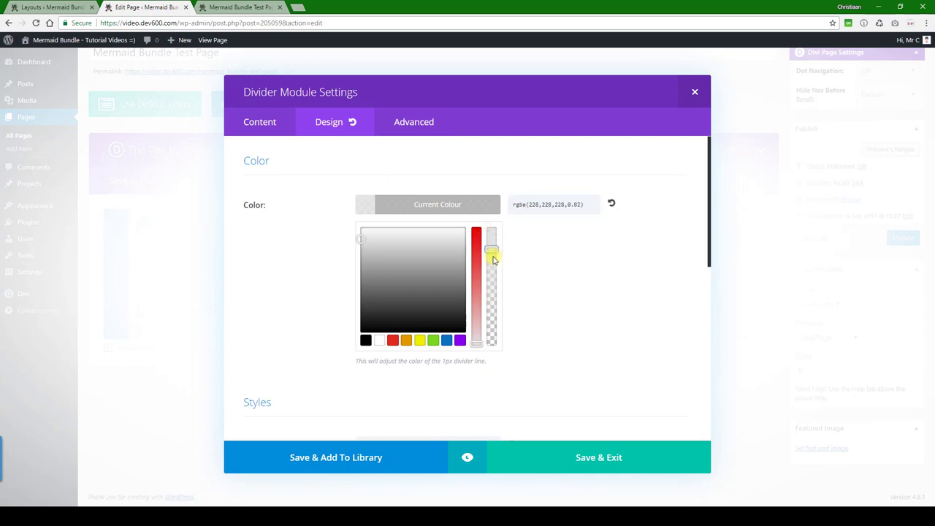
left_click(433, 340)
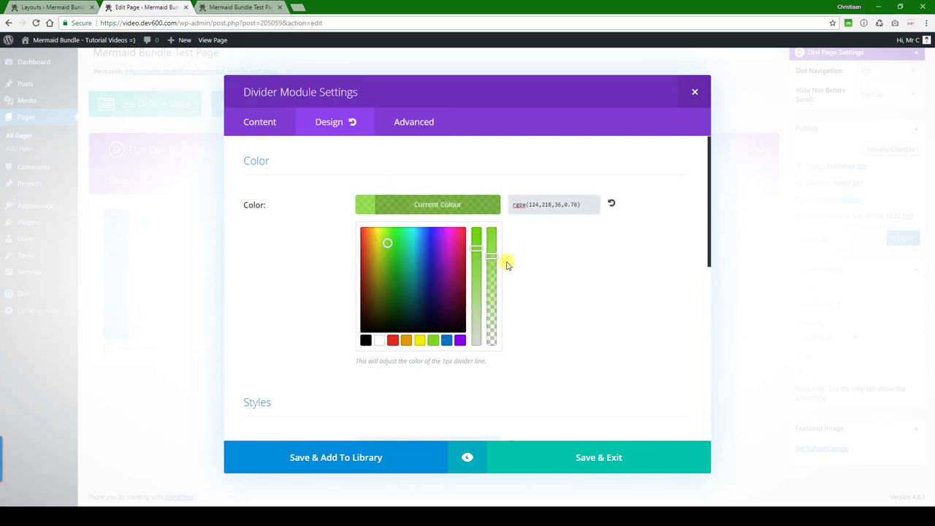
left_click_drag(494, 257, 495, 258)
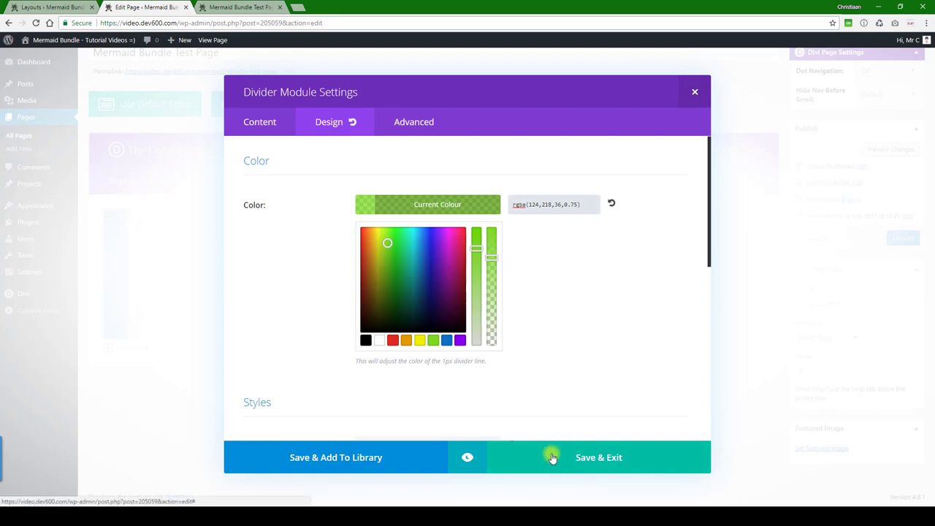
left_click(471, 457)
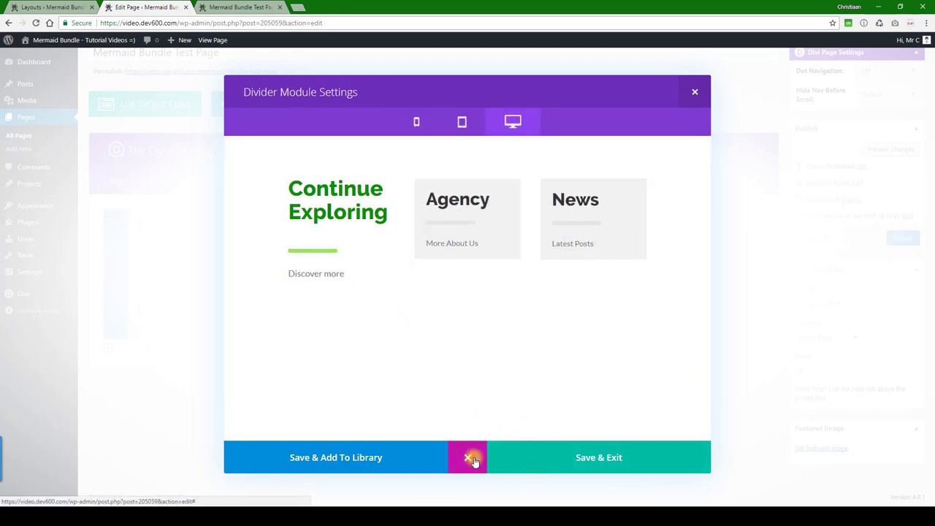
left_click(545, 458)
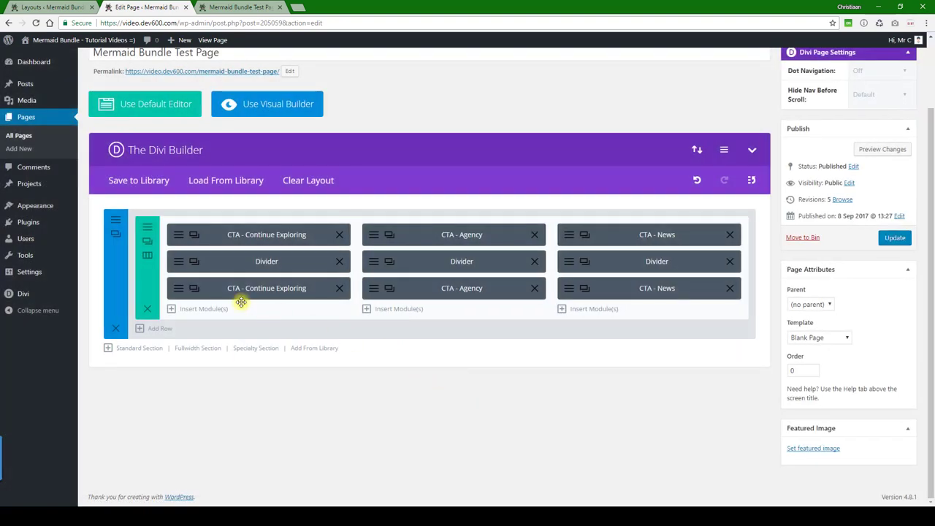
left_click(215, 290)
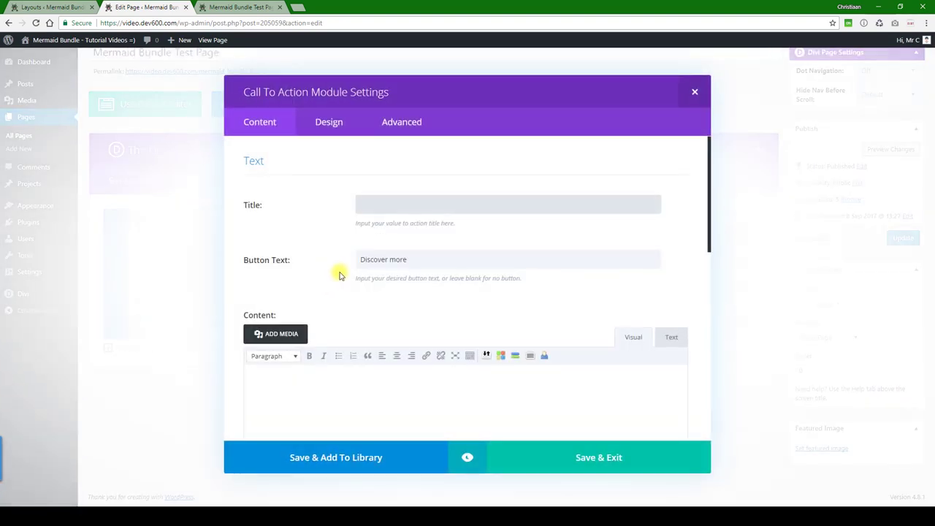
scroll(389, 242, "down", 5)
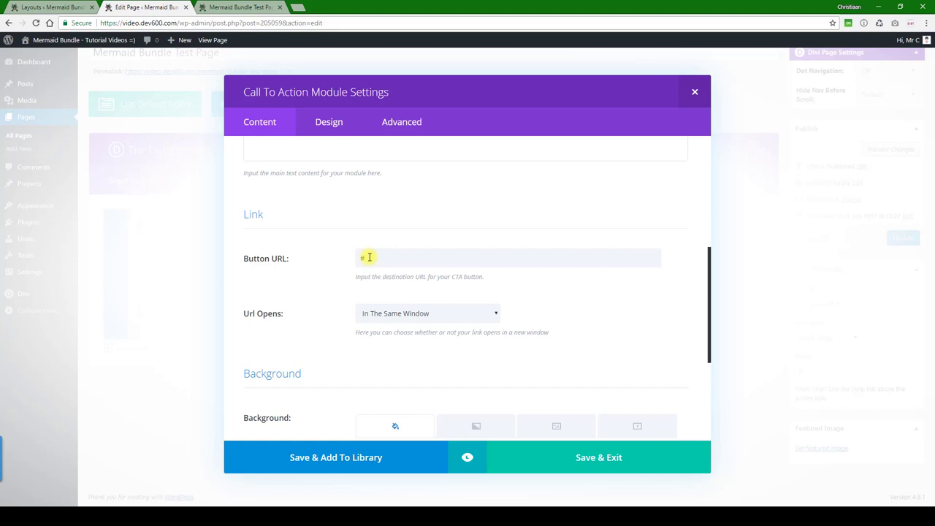
double_click(369, 257)
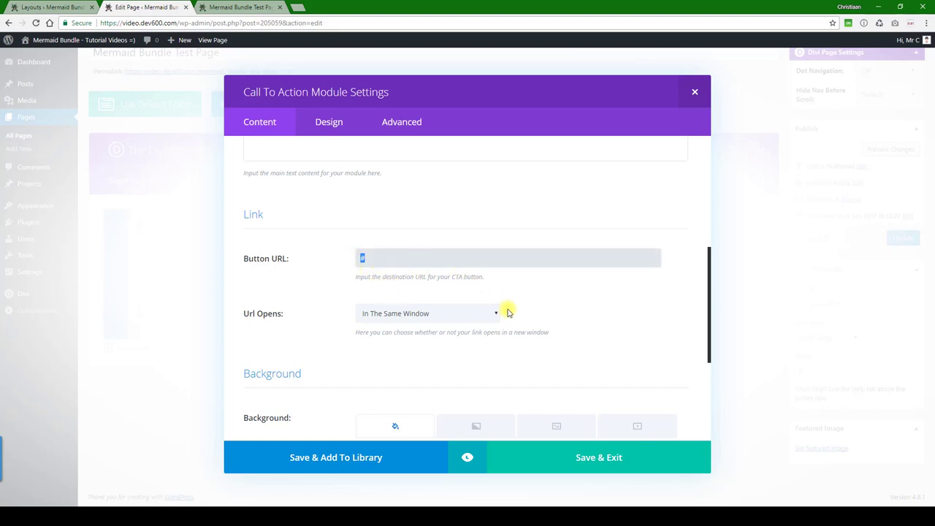
left_click(570, 454)
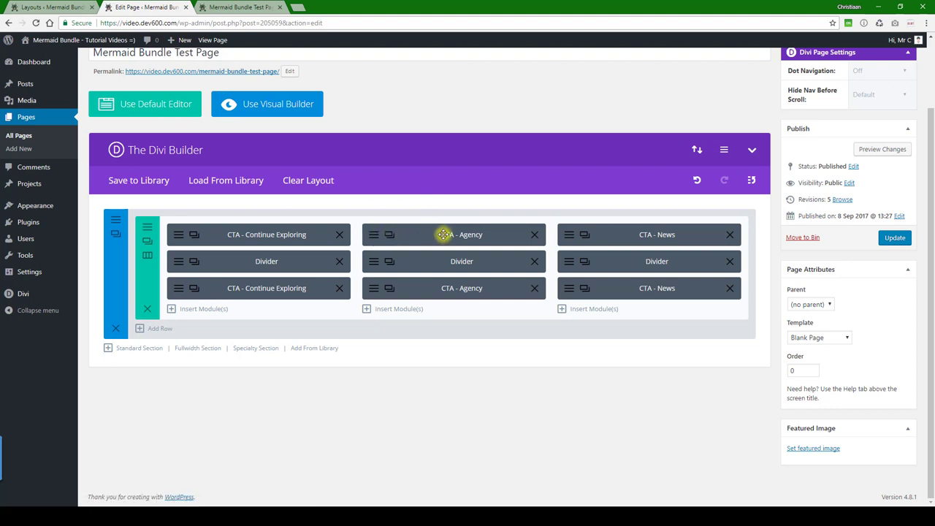
Check the live test page, then briefly open and close the Agency call-to-action settings
left_click(256, 7)
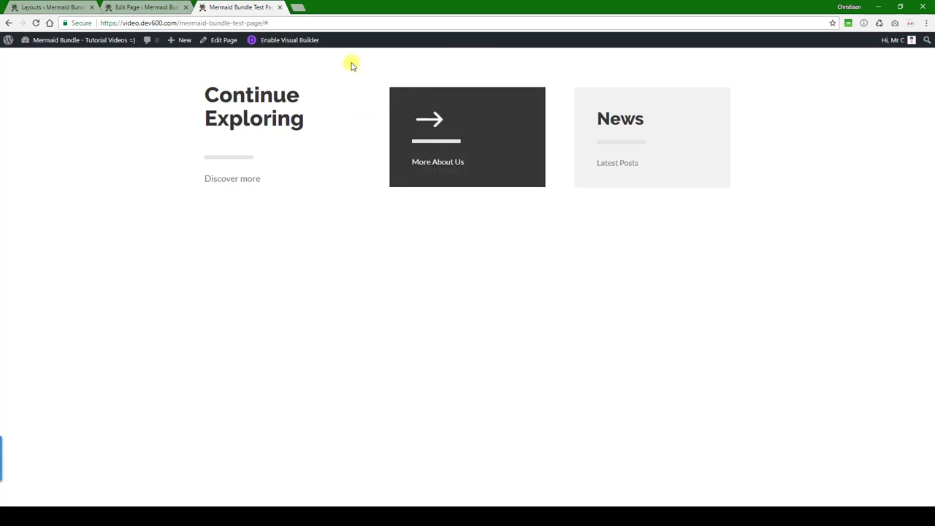
left_click(154, 7)
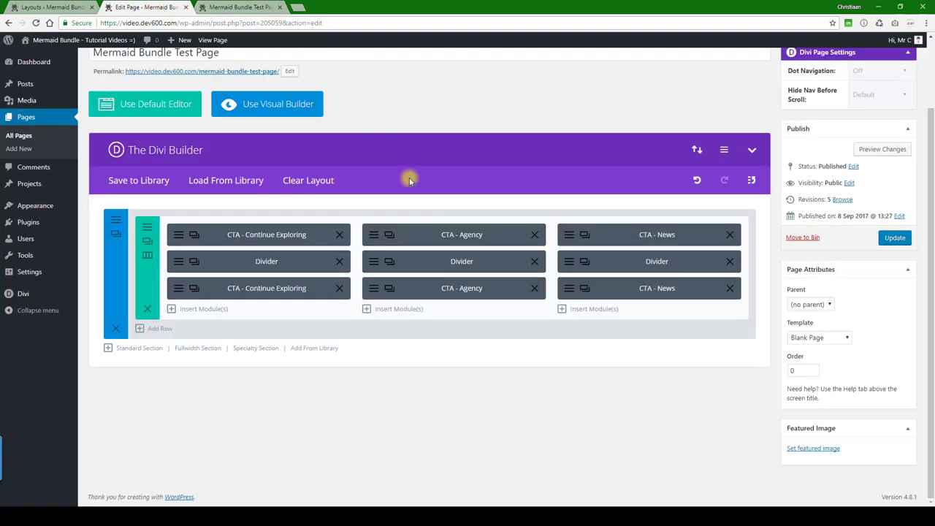
left_click(424, 233)
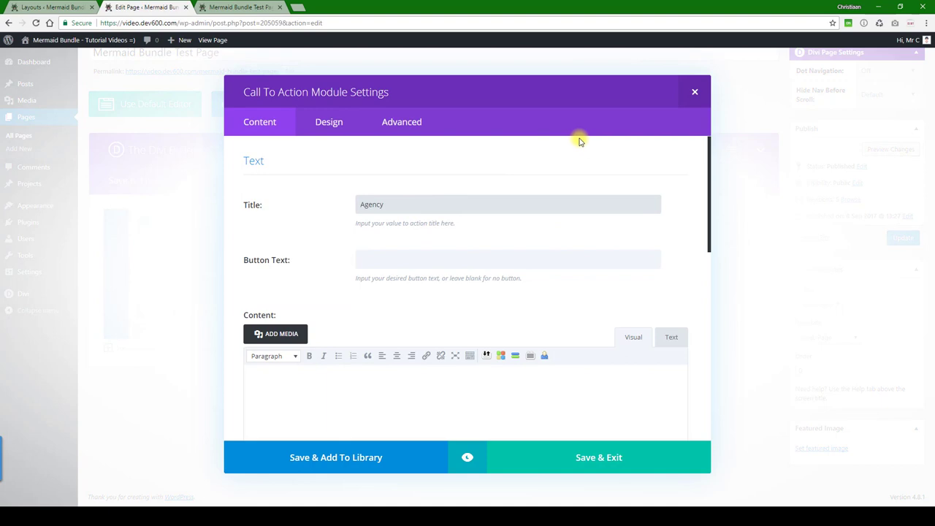
double_click(627, 168)
left_click(694, 90)
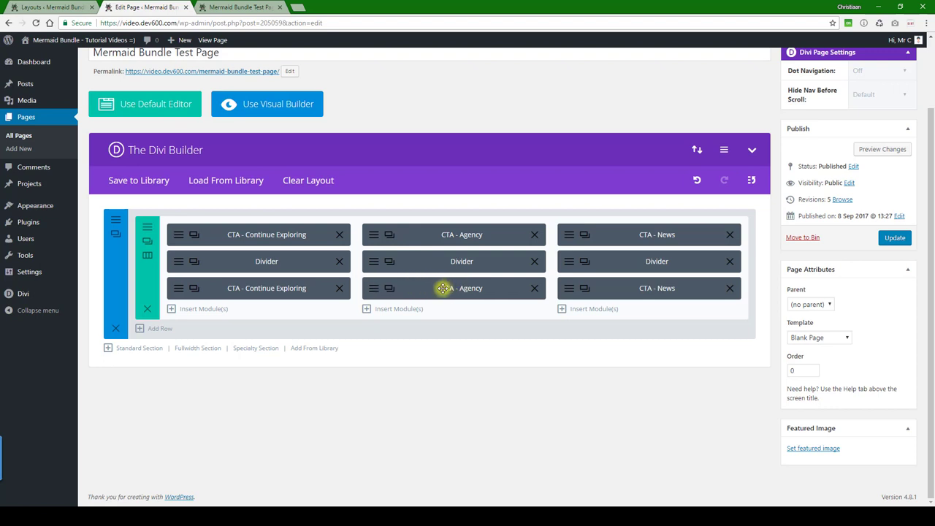
Open the Agency call-to-action's Design settings at Header Text Color, then view the live page
left_click(432, 236)
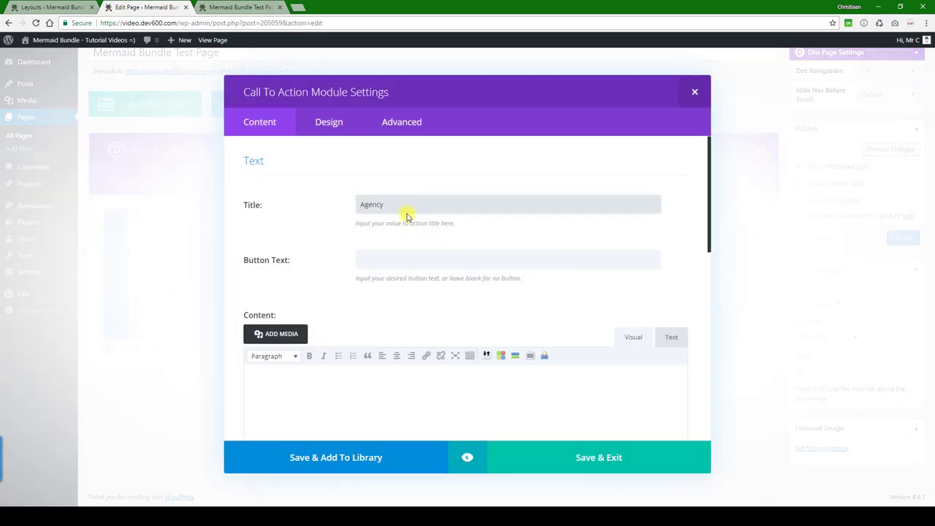
scroll(348, 197, "down", 3)
scroll(345, 188, "down", 6)
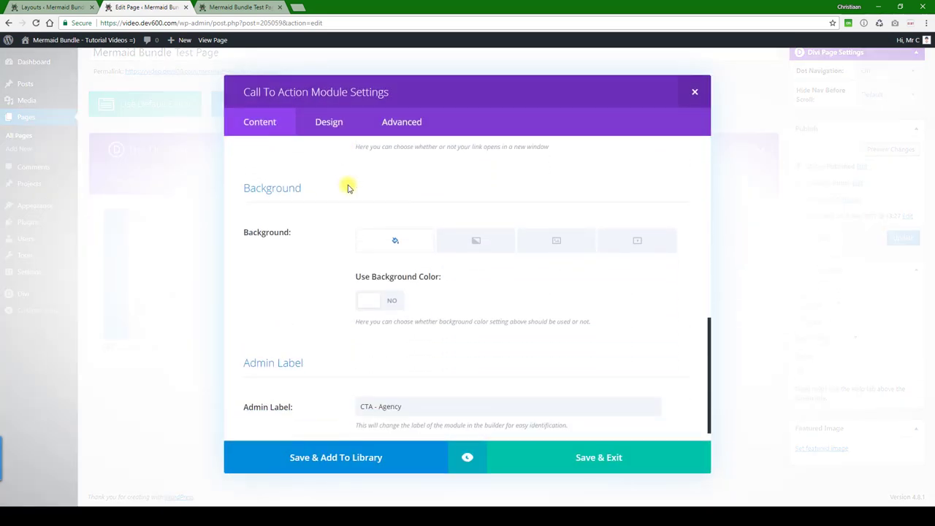
scroll(350, 183, "up", 1)
scroll(348, 168, "up", 10)
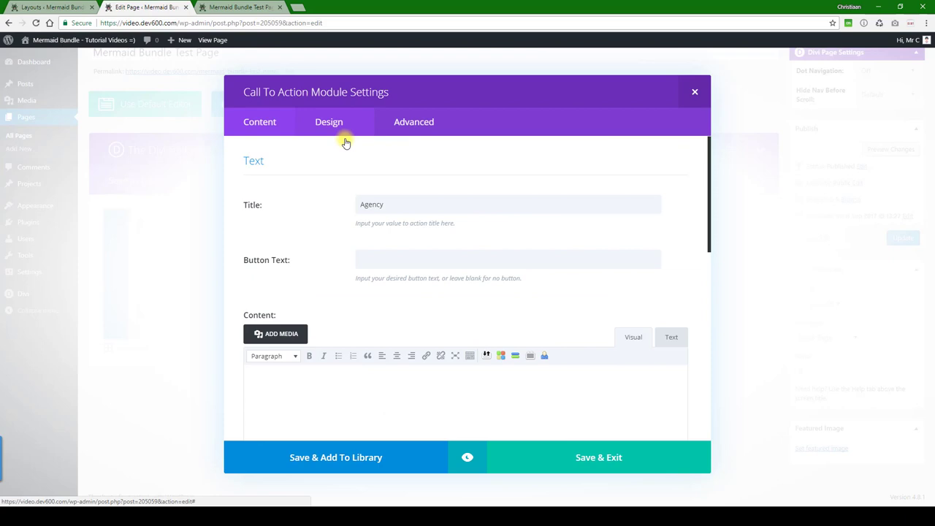
left_click(336, 123)
scroll(386, 184, "down", 5)
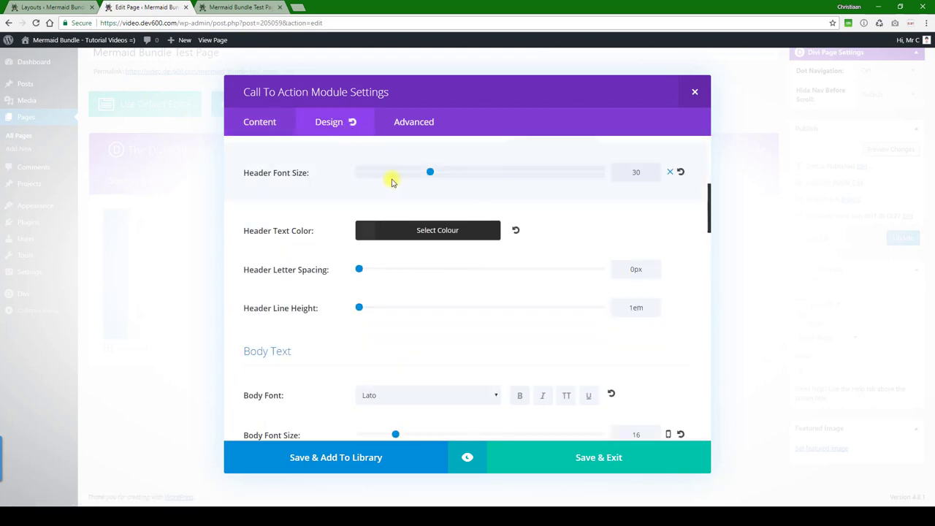
left_click(237, 6)
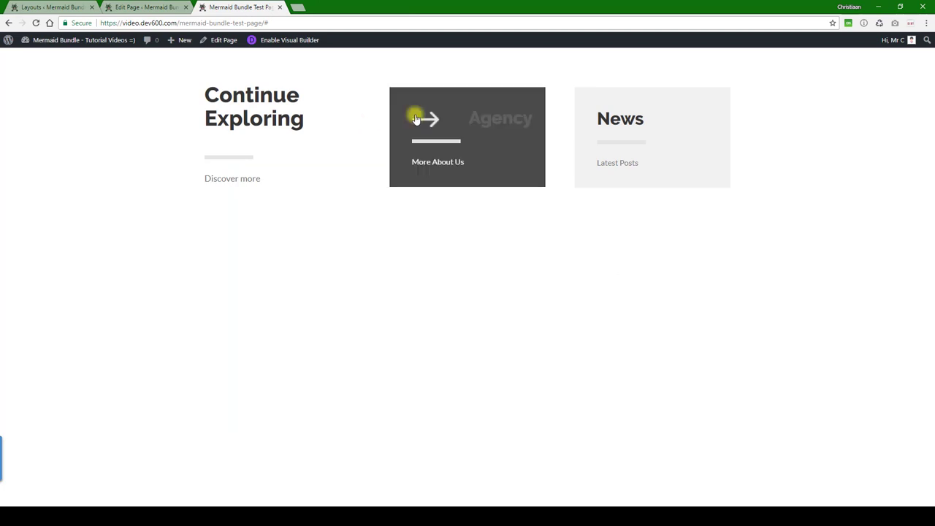
Give the Agency call-to-action header text a green colour
left_click(161, 9)
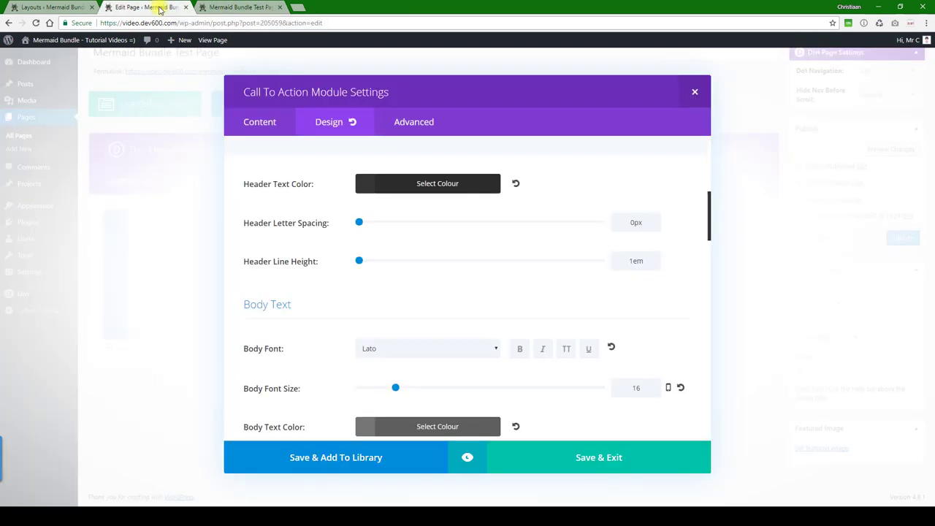
left_click(438, 188)
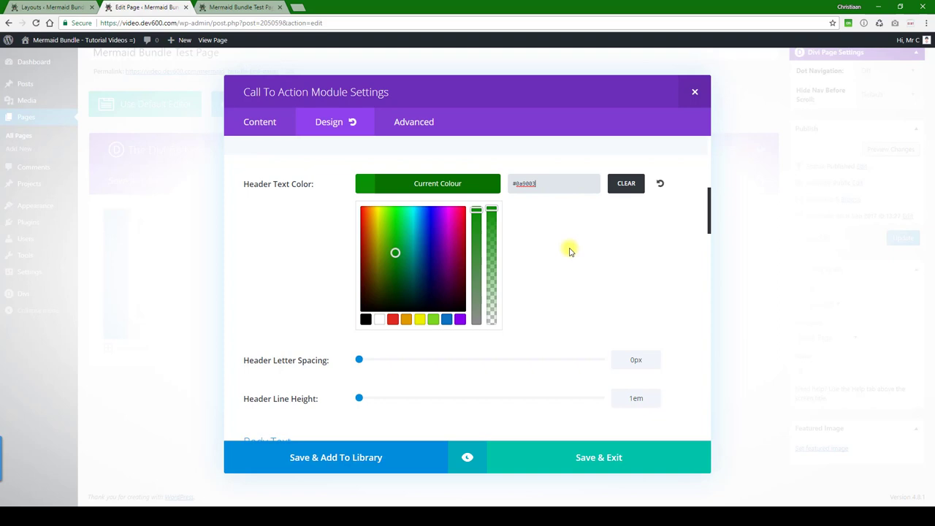
scroll(351, 257, "down", 2)
scroll(350, 257, "down", 10)
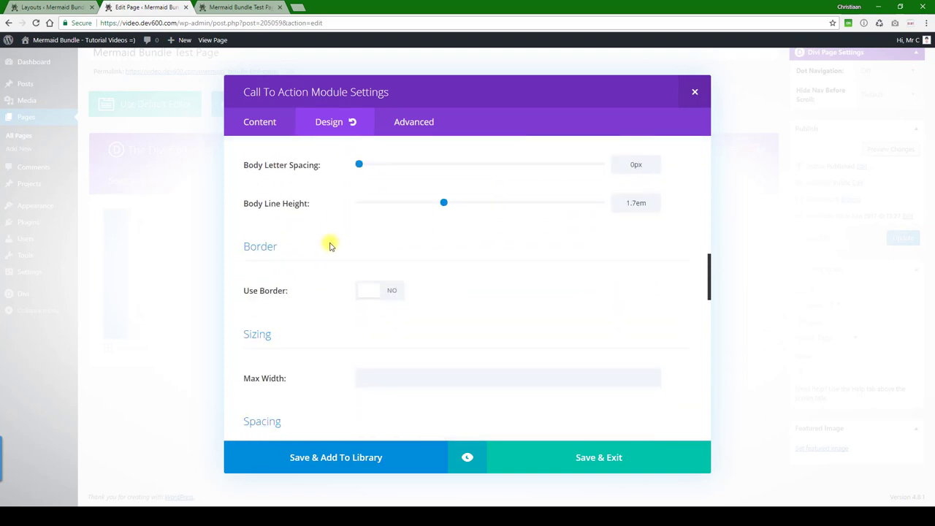
scroll(326, 241, "down", 8)
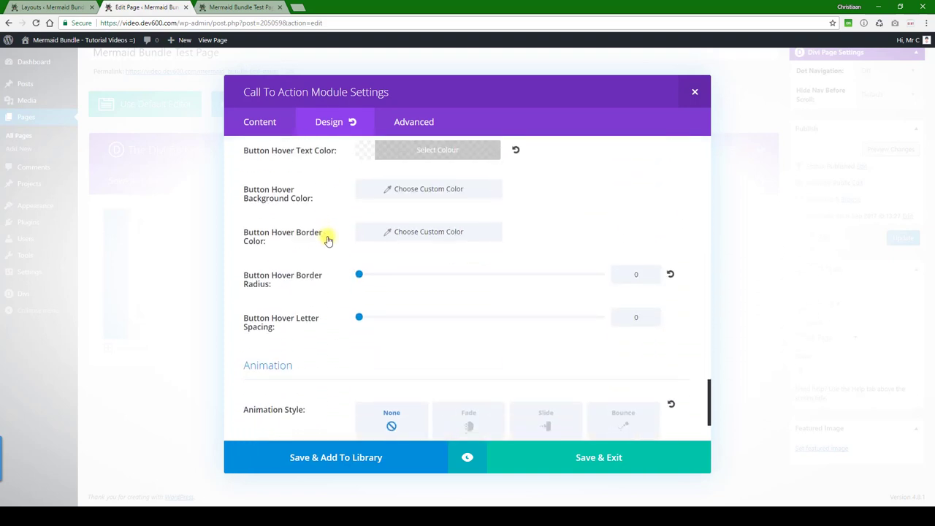
Review the Agency module's Advanced custom CSS, preview the row, and save the settings
left_click(399, 126)
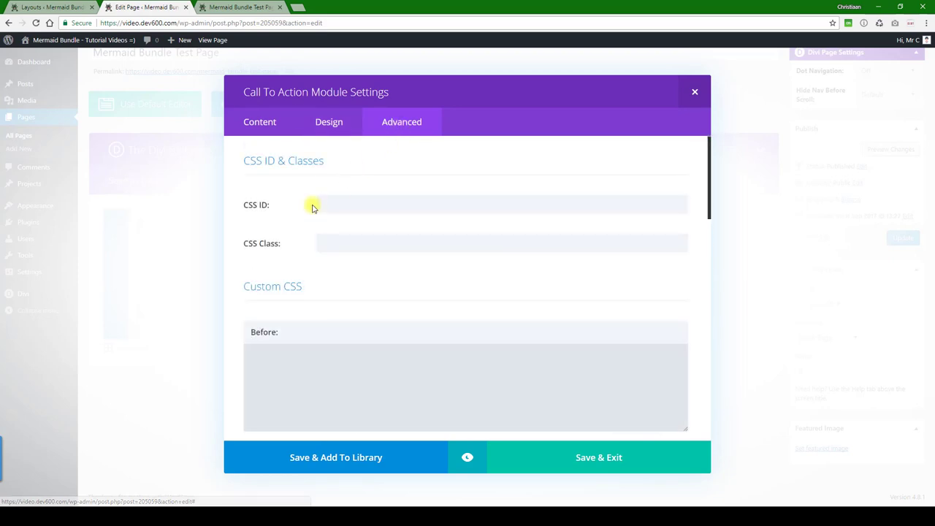
scroll(328, 205, "down", 10)
scroll(360, 209, "down", 5)
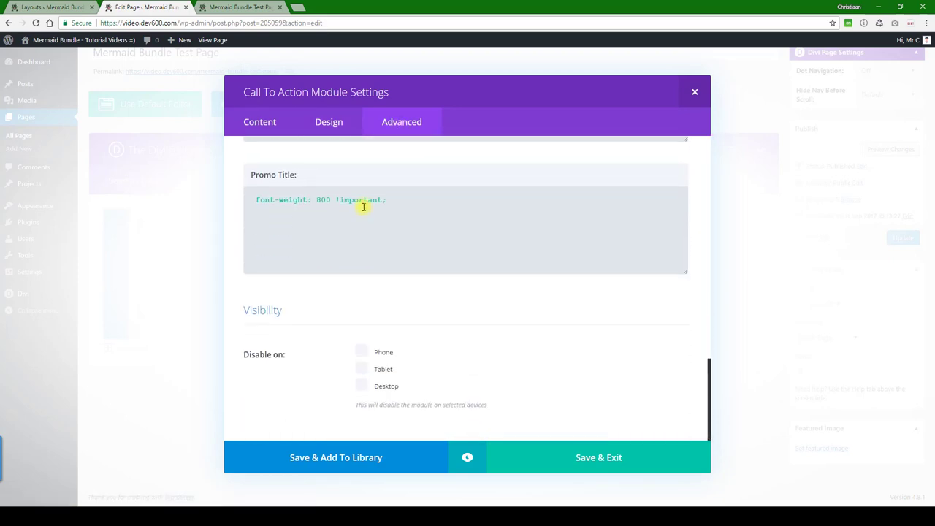
scroll(363, 208, "up", 2)
scroll(369, 213, "down", 2)
scroll(409, 314, "up", 1)
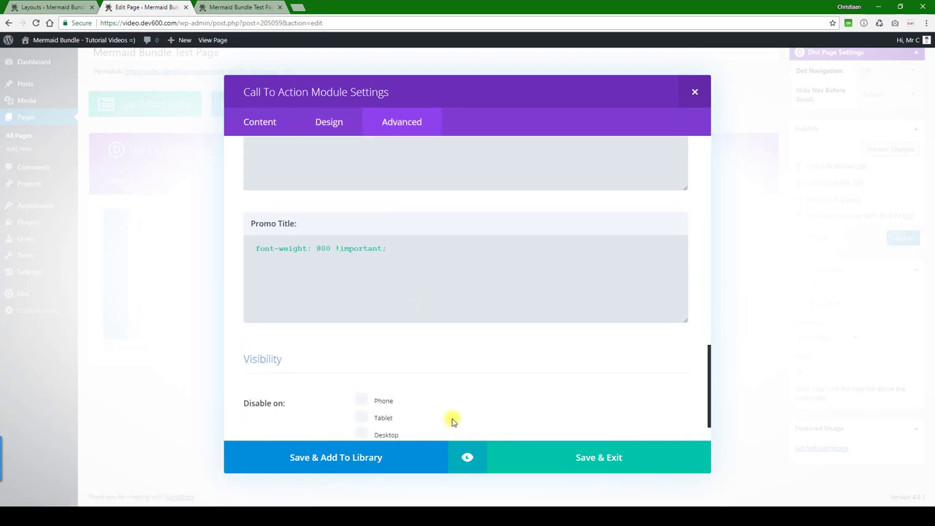
left_click(468, 457)
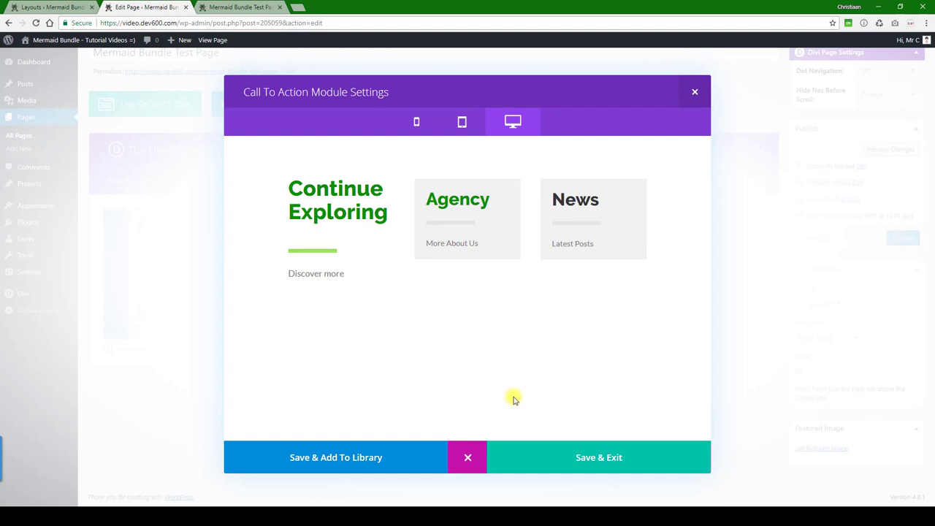
left_click(552, 454)
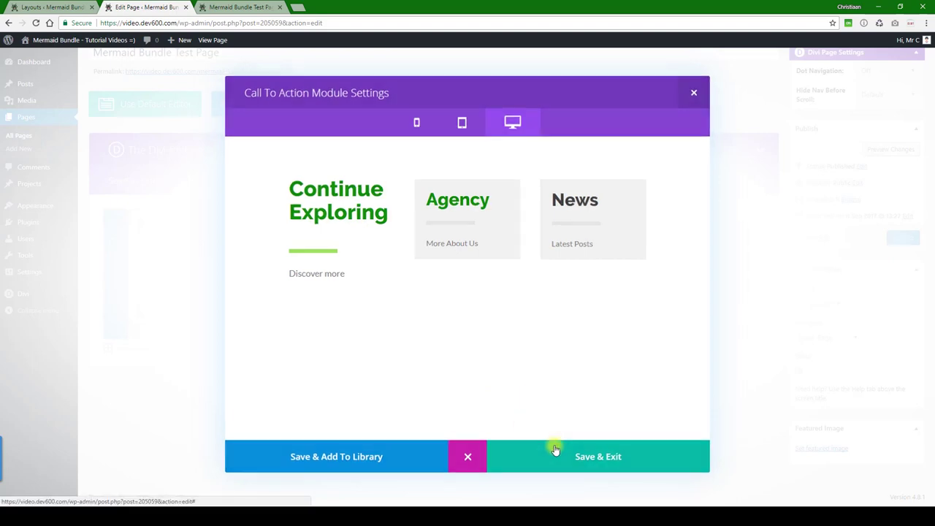
Show master-css-colour-changer-mermaid-bundle.css in Notepad++ with no text selected
key("alt+Tab")
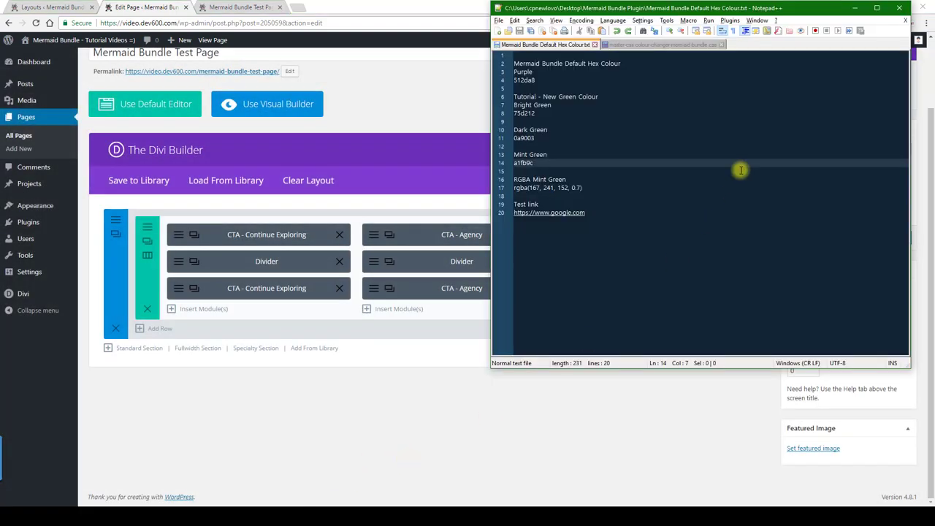
left_click(654, 45)
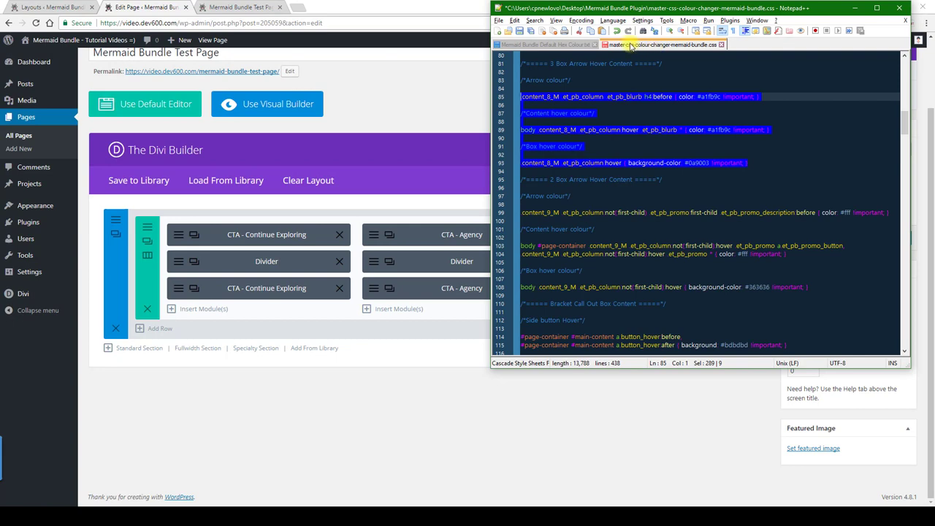
left_click(652, 80)
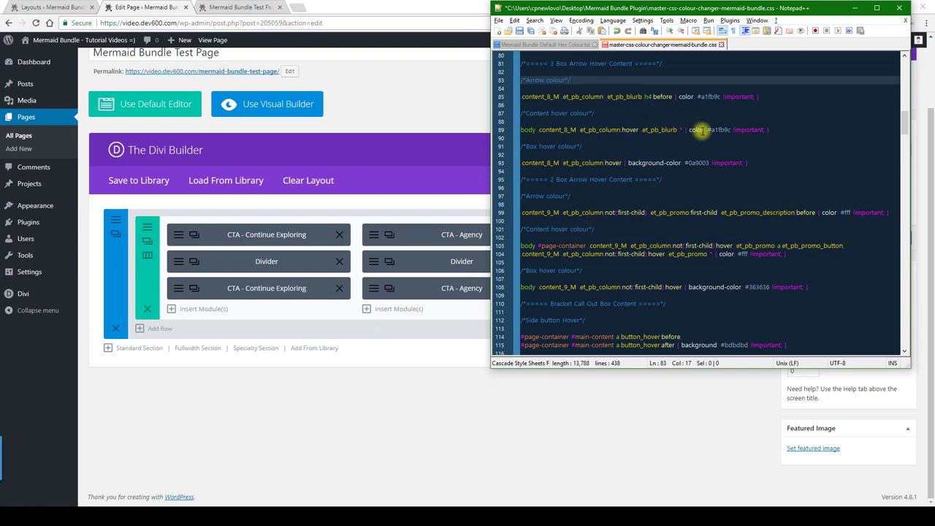
Replace the fff colour with a1fb9c on lines 99 and 104
double_click(709, 96)
key("ctrl+c")
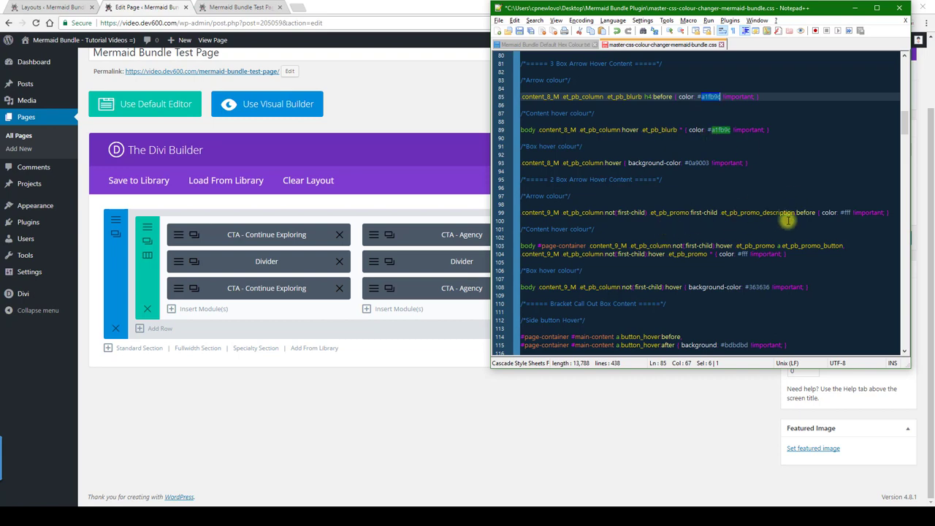
double_click(848, 213)
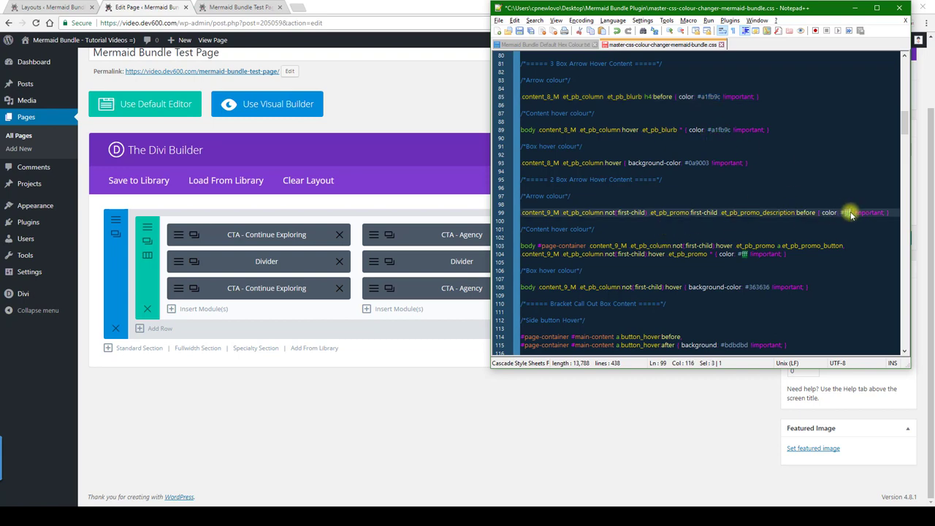
key("ctrl+v")
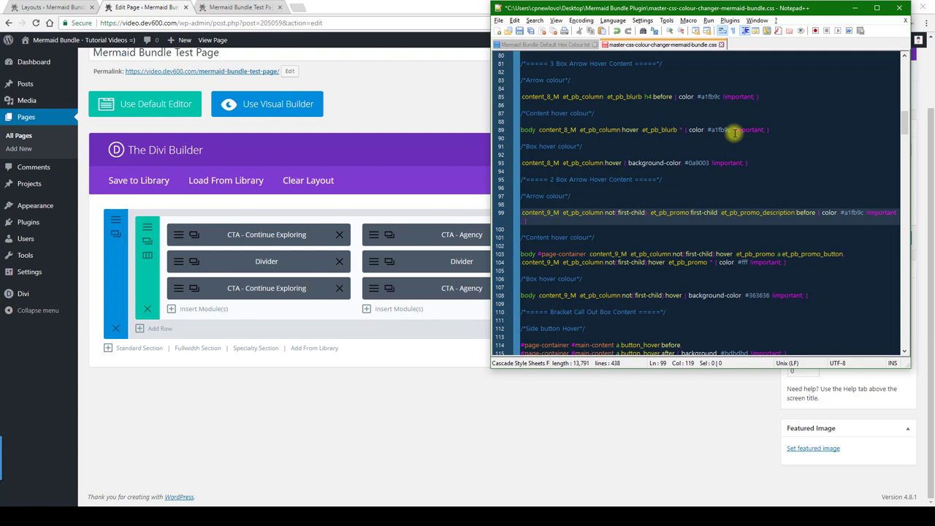
left_click(742, 263)
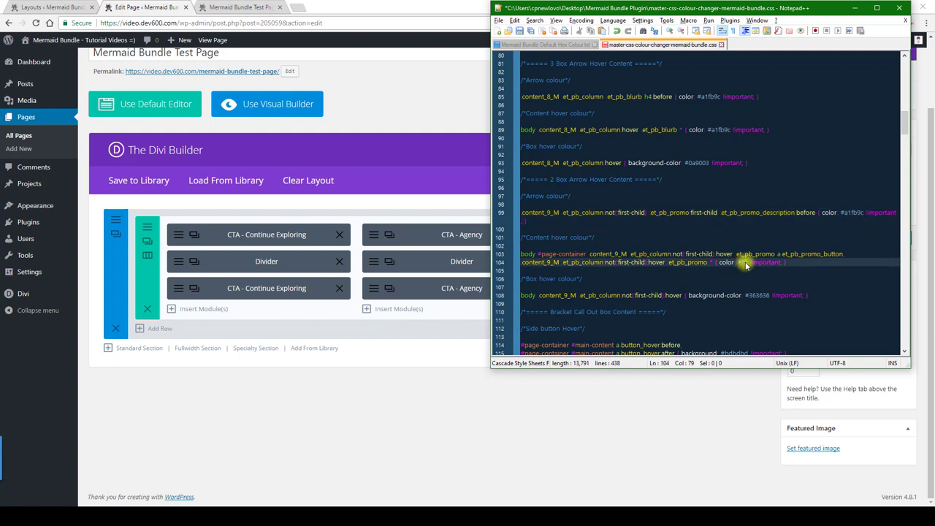
key("ctrl+v")
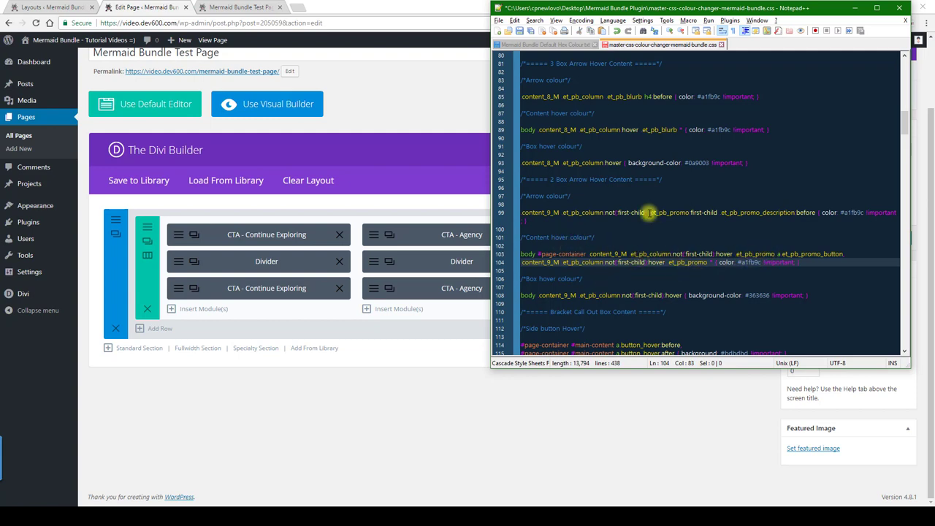
Replace 363636 with 0a9003 on line 108 and select the rules on lines 98–108
double_click(699, 162)
key("ctrl+c")
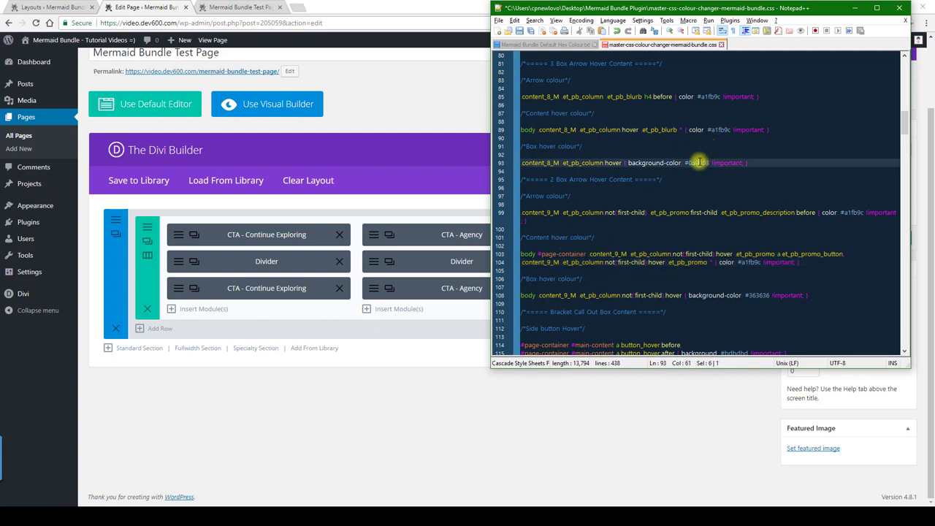
double_click(753, 295)
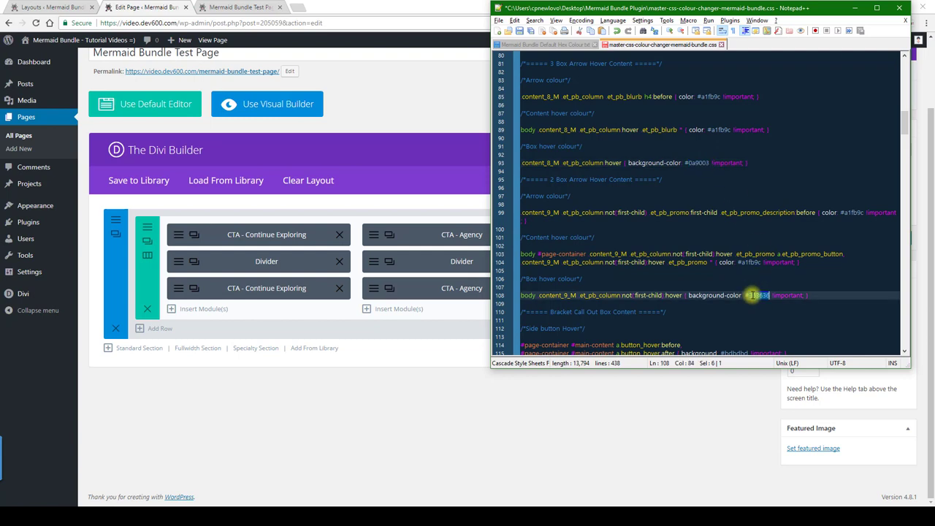
key("ctrl+v")
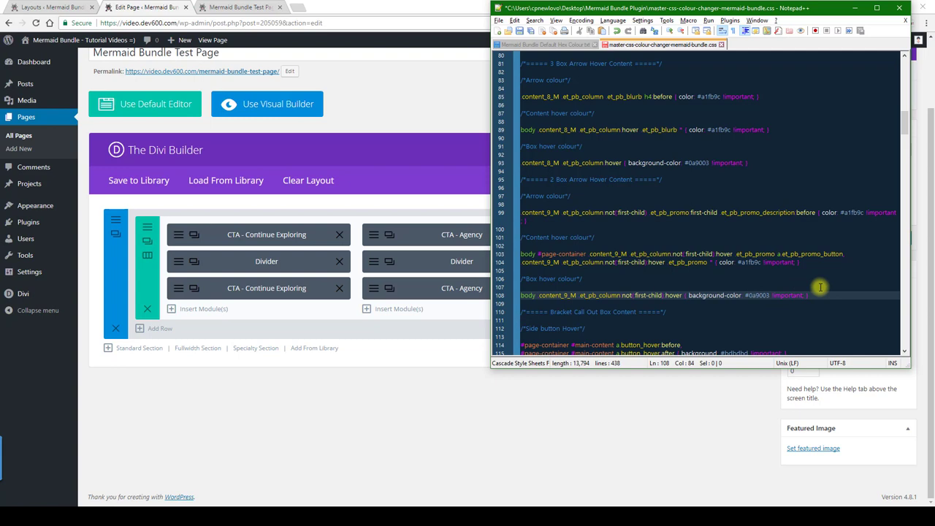
left_click_drag(816, 293, 514, 201)
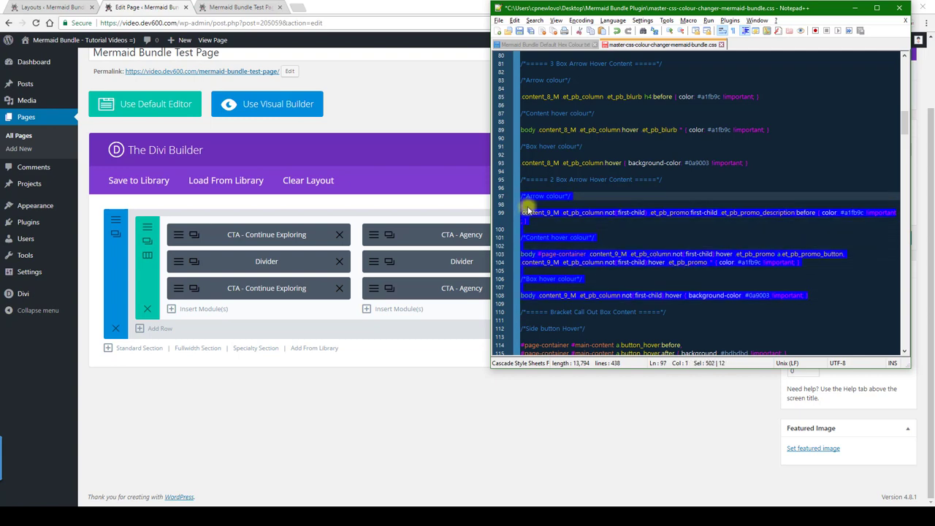
Paste the 2 Box Arrow hover rules into the page's Custom CSS, save, and update the page
left_click(371, 392)
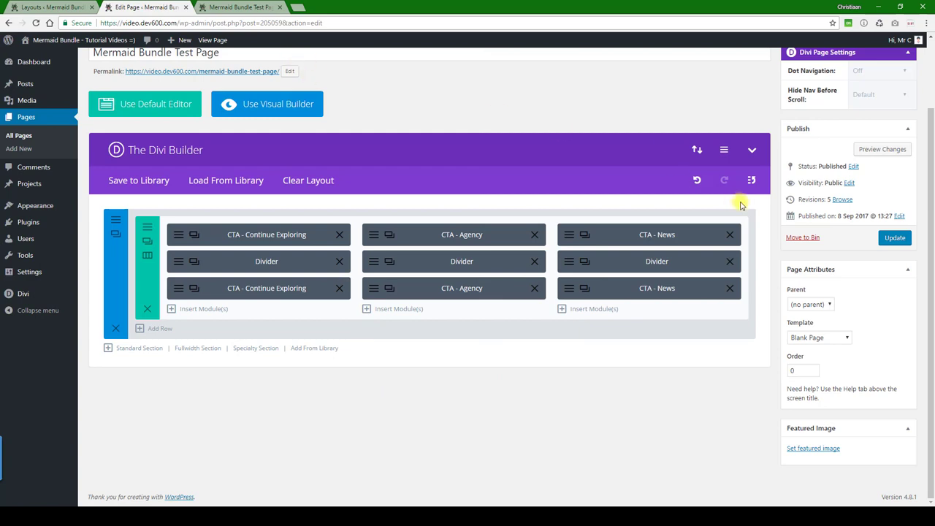
left_click(723, 149)
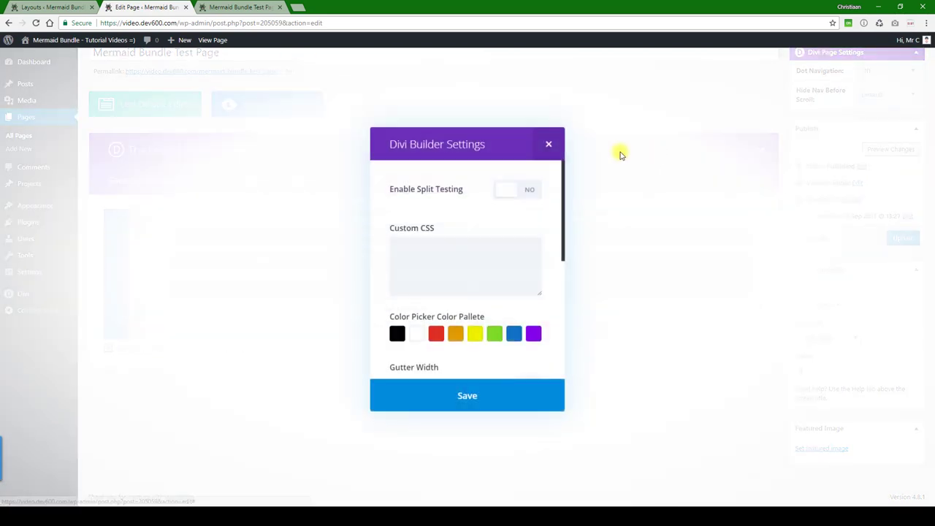
left_click(453, 256)
key("ctrl+v")
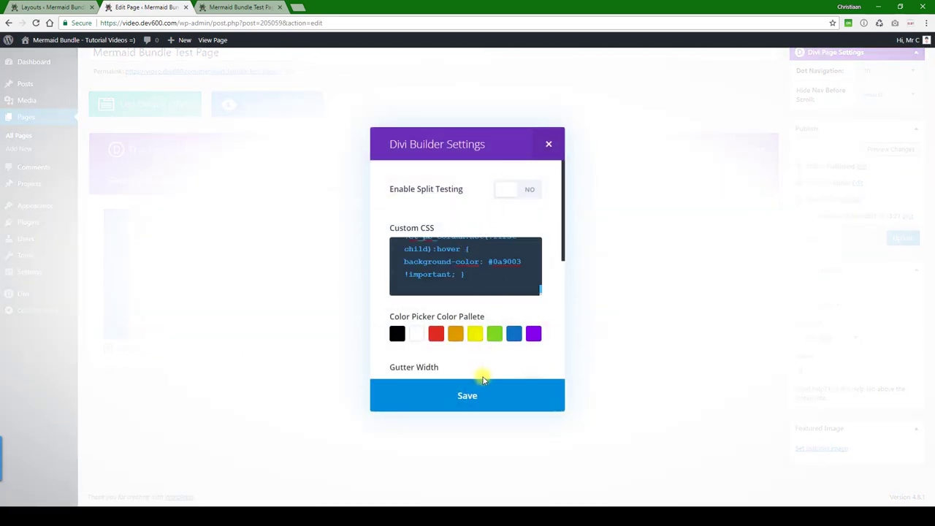
left_click(464, 400)
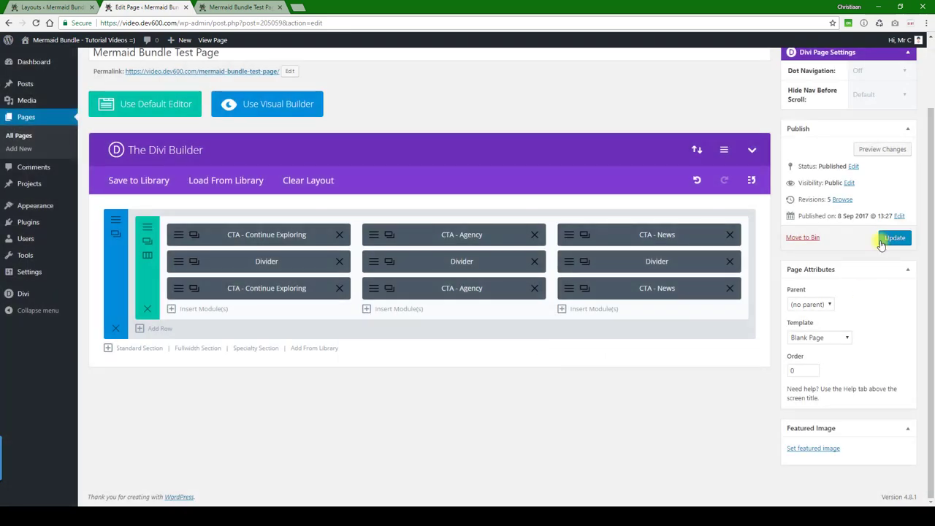
left_click(889, 238)
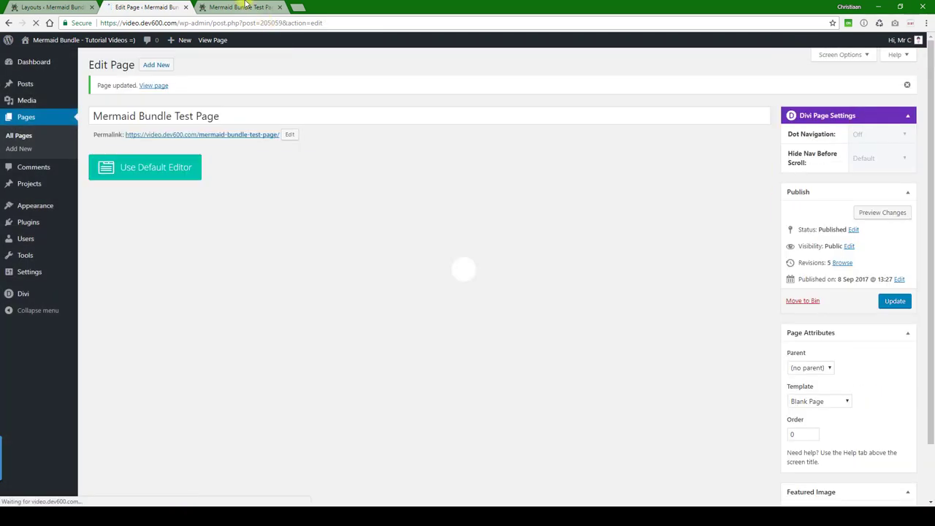
Reload the live Mermaid Bundle Test Page to see the green headings and hover box
left_click(246, 7)
left_click(36, 23)
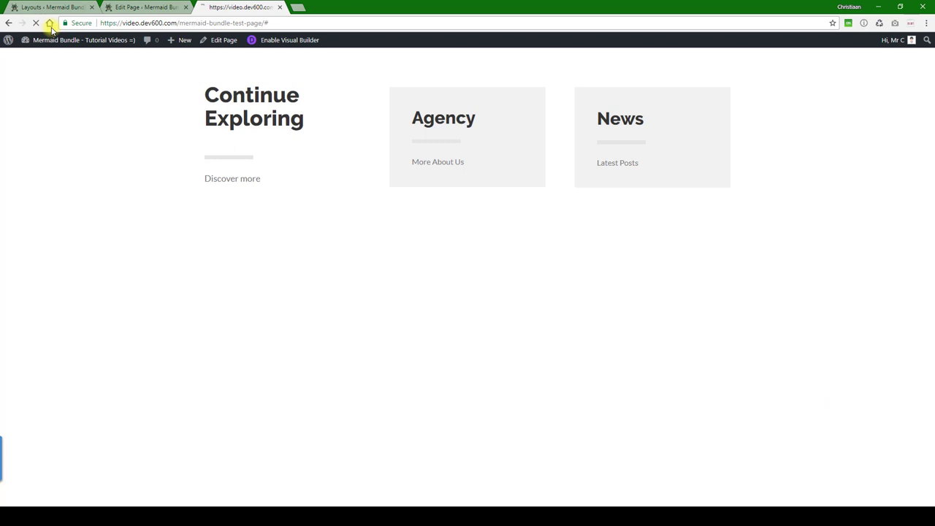